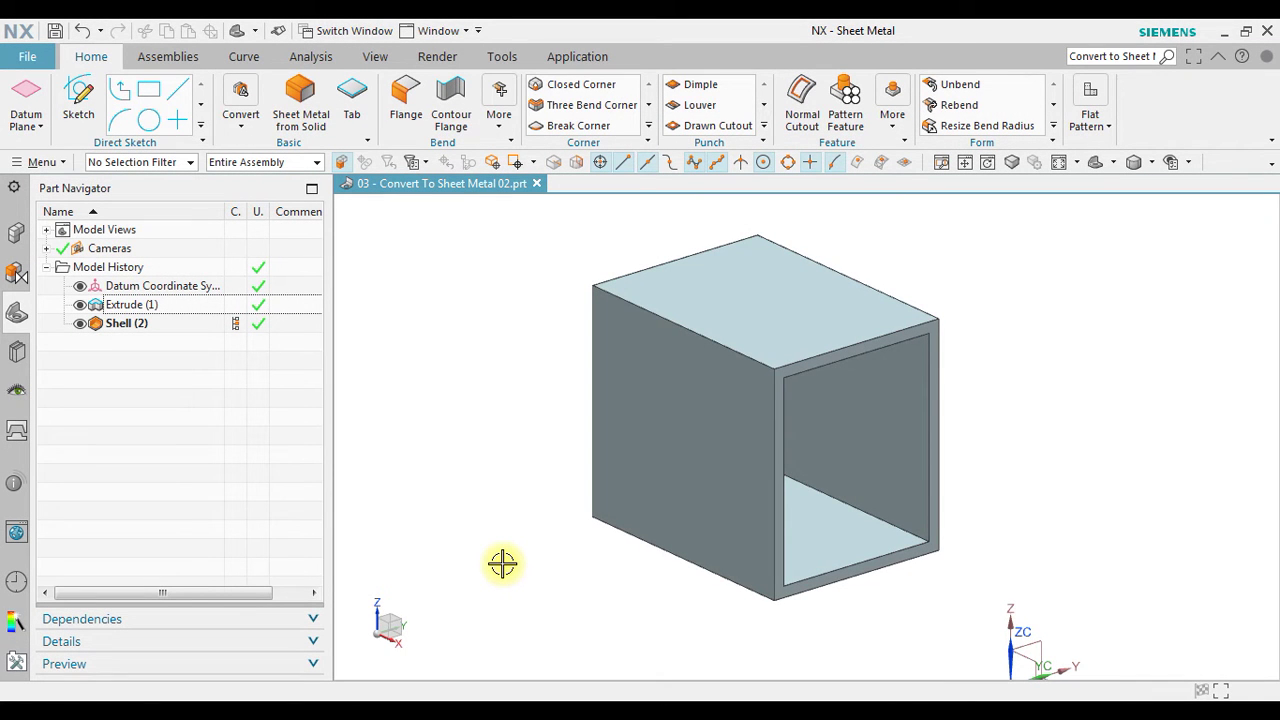
- Review the box's Extrude and Shell features and list the Convert sheet-metal tools
mouse_move(574, 591)
middle_mouse_down()
mouse_move(538, 565)
mouse_move(588, 597)
middle_mouse_up()
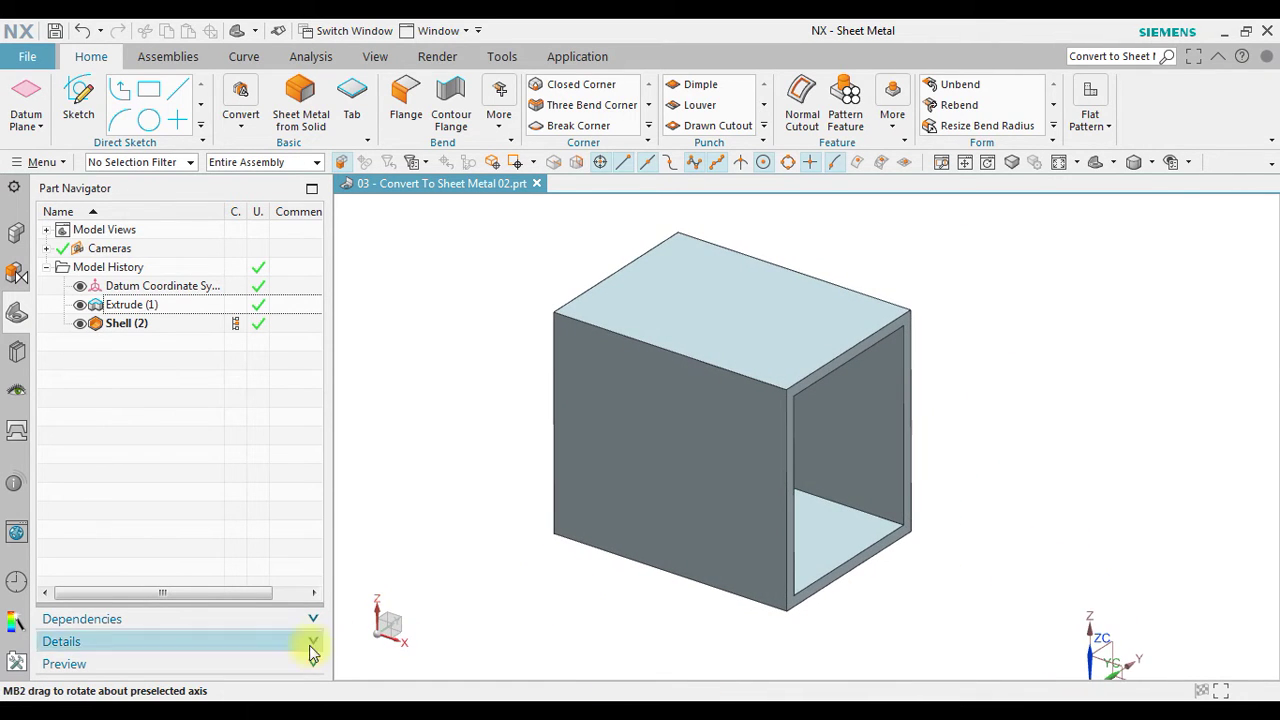
left_click(128, 311)
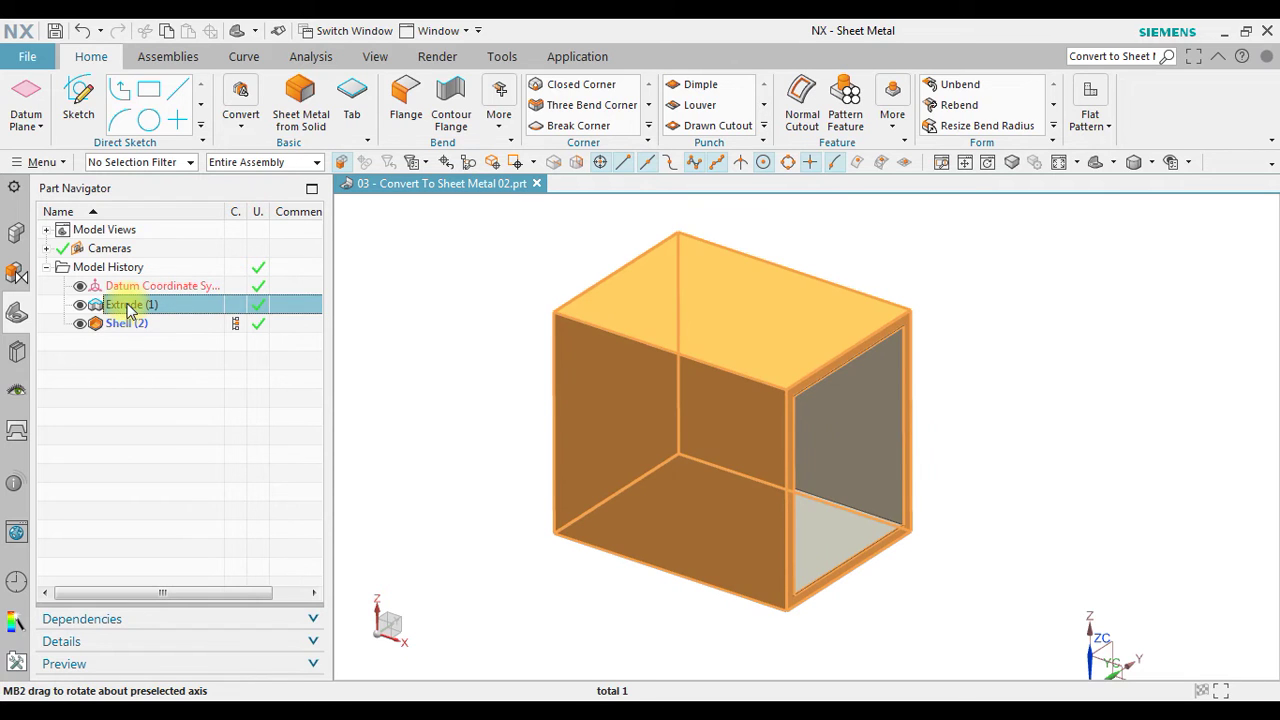
left_click(140, 323)
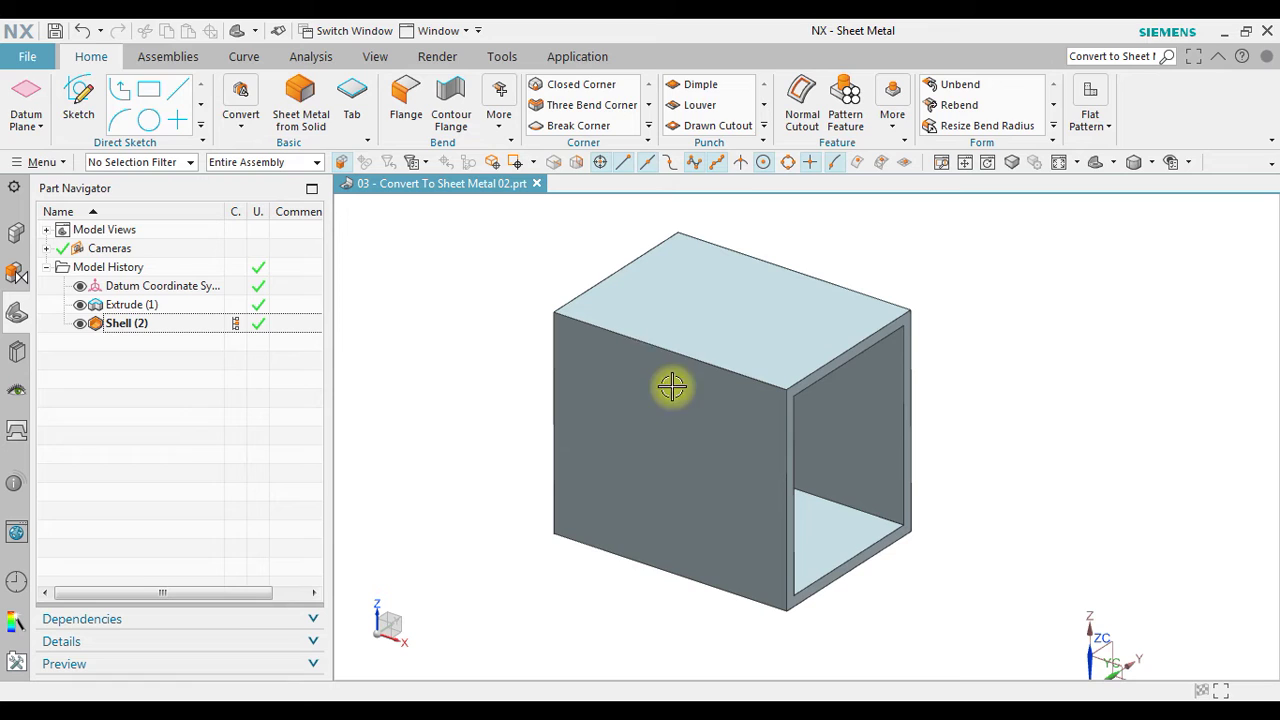
left_click(242, 118)
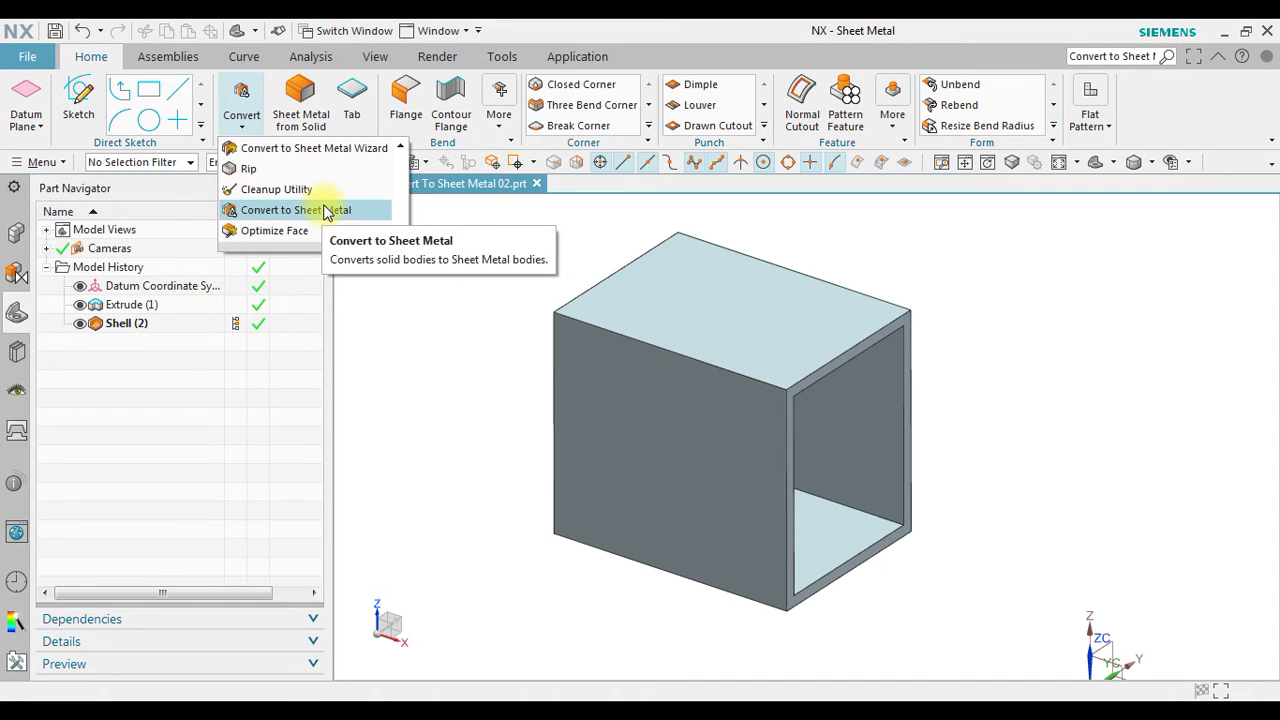
- Rip the solid box along its eight corner edges, creating the SB Rip feature
left_click(246, 171)
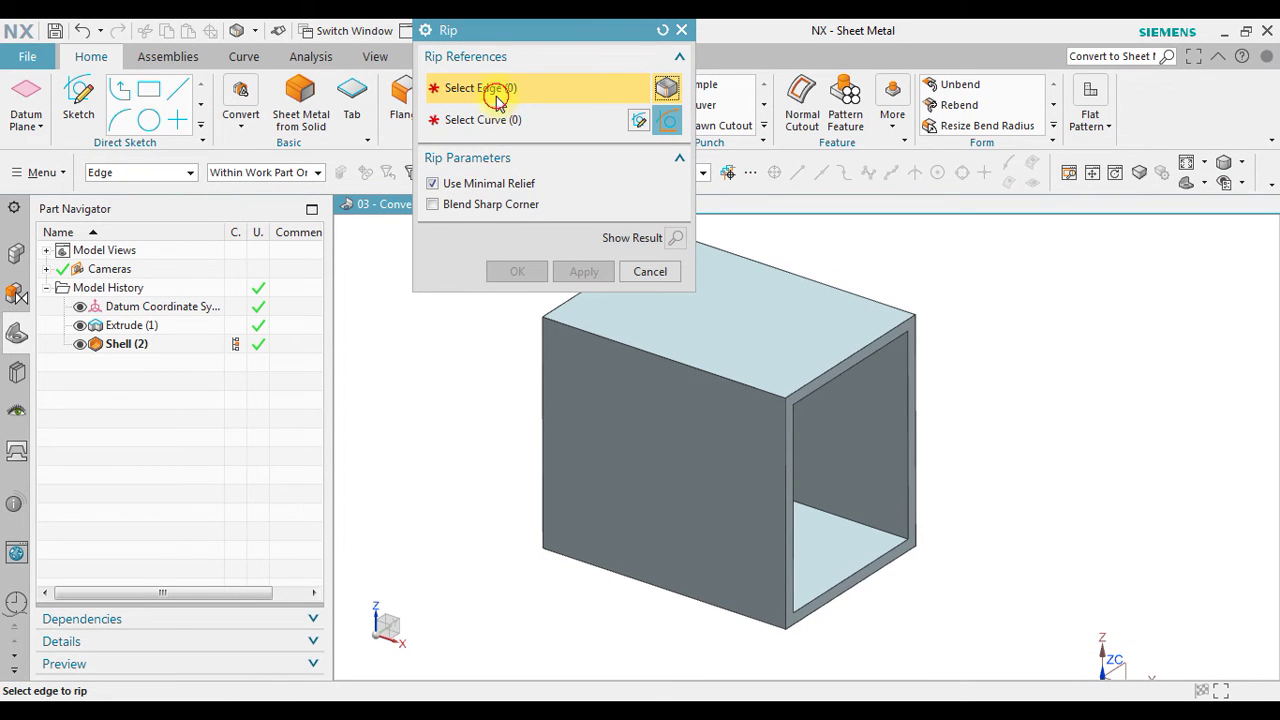
left_click(619, 344)
left_click(822, 284)
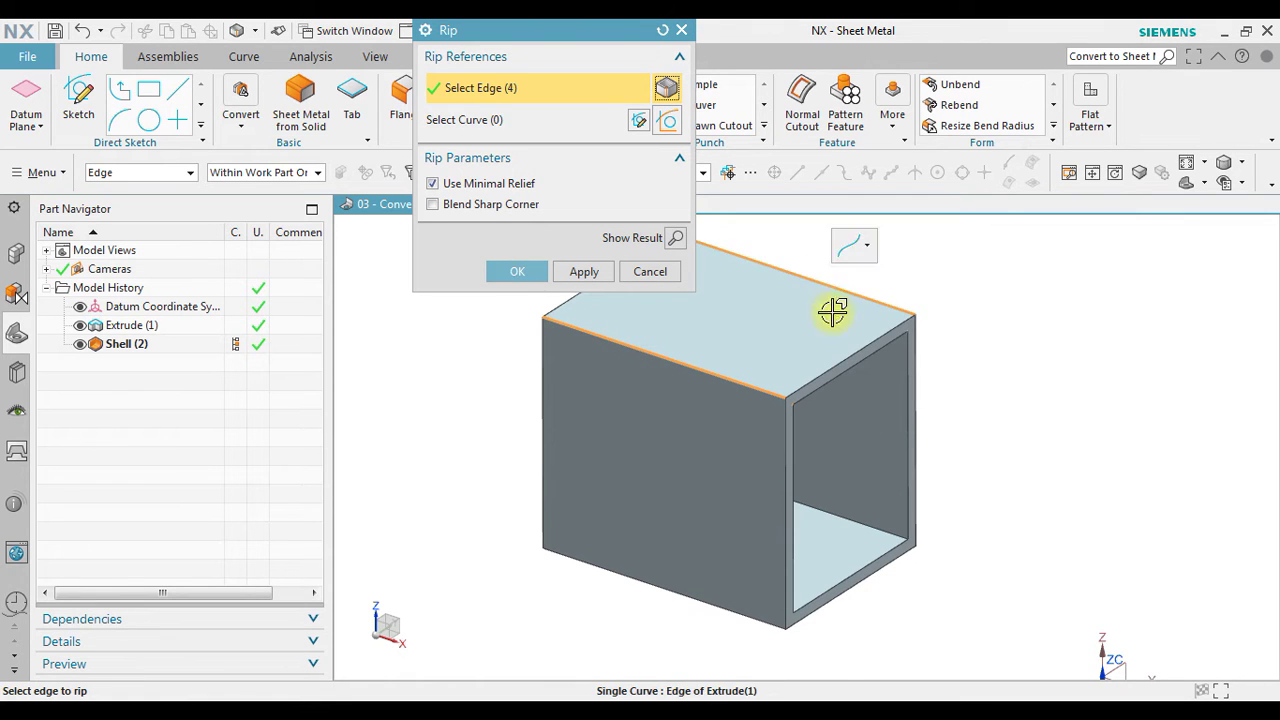
middle_click_drag(1006, 409, 1014, 342)
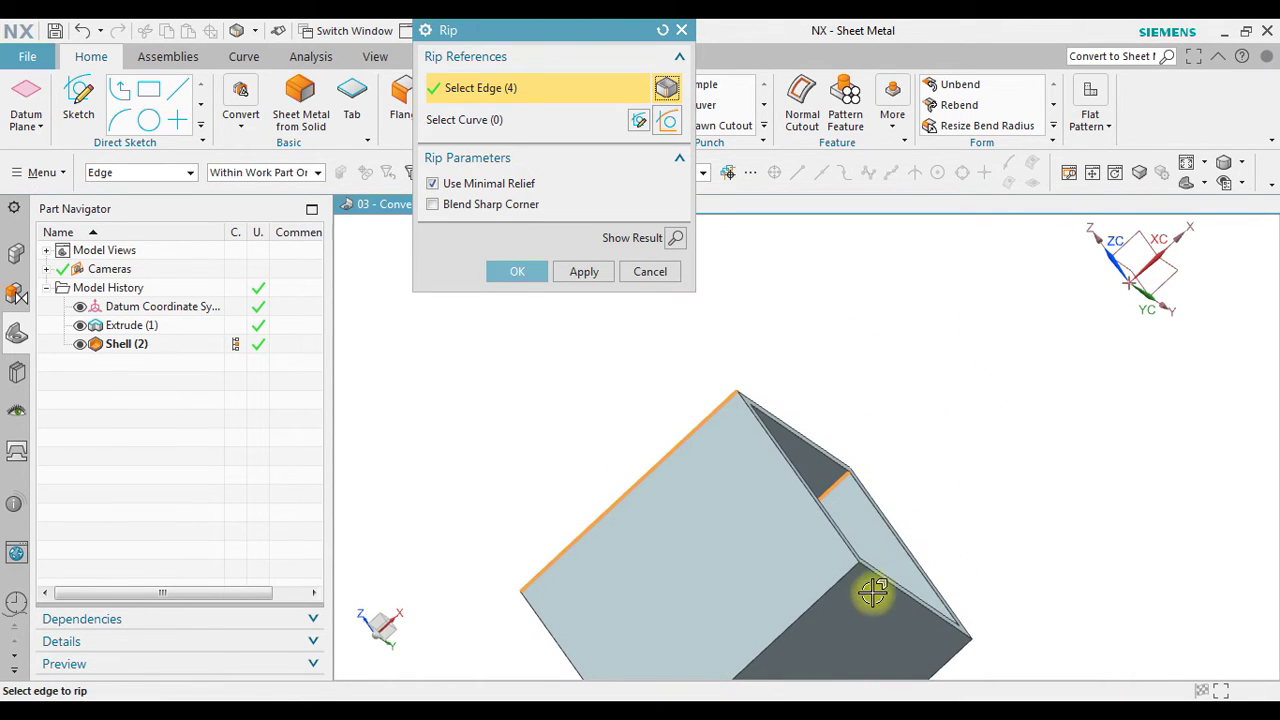
left_click(846, 573)
left_click(947, 669)
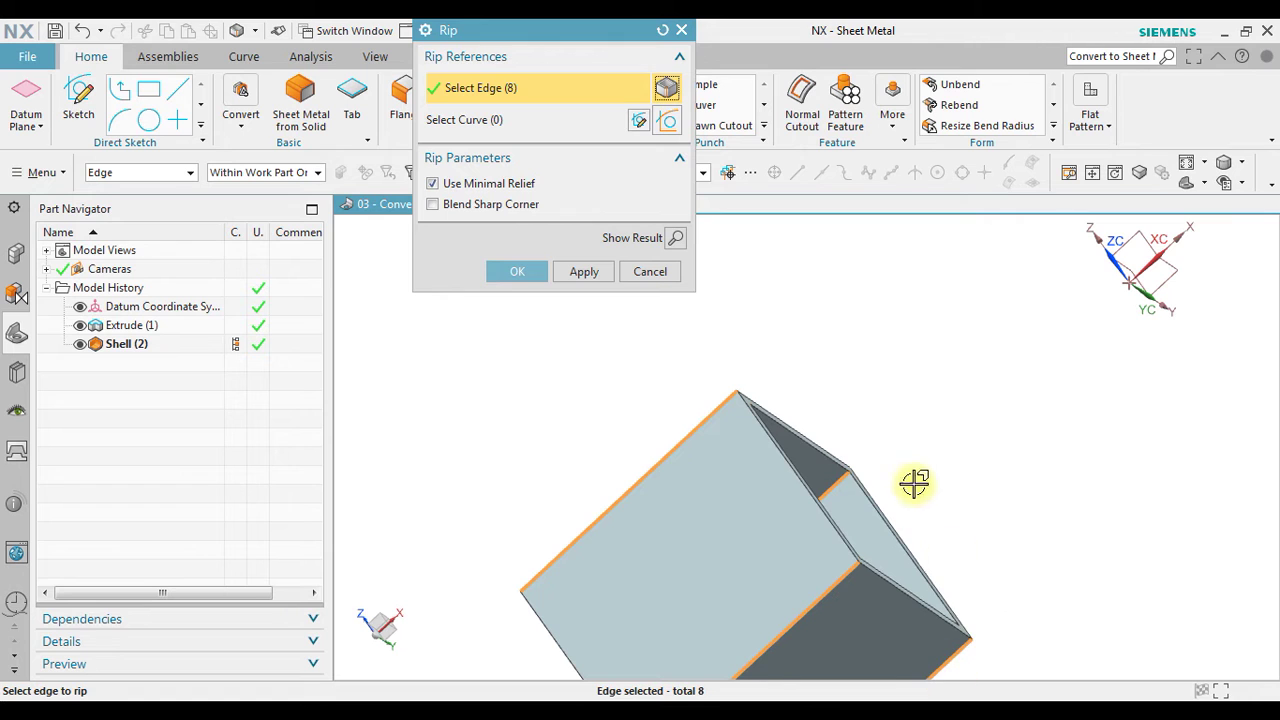
middle_click_drag(914, 483, 929, 457)
left_click(531, 277)
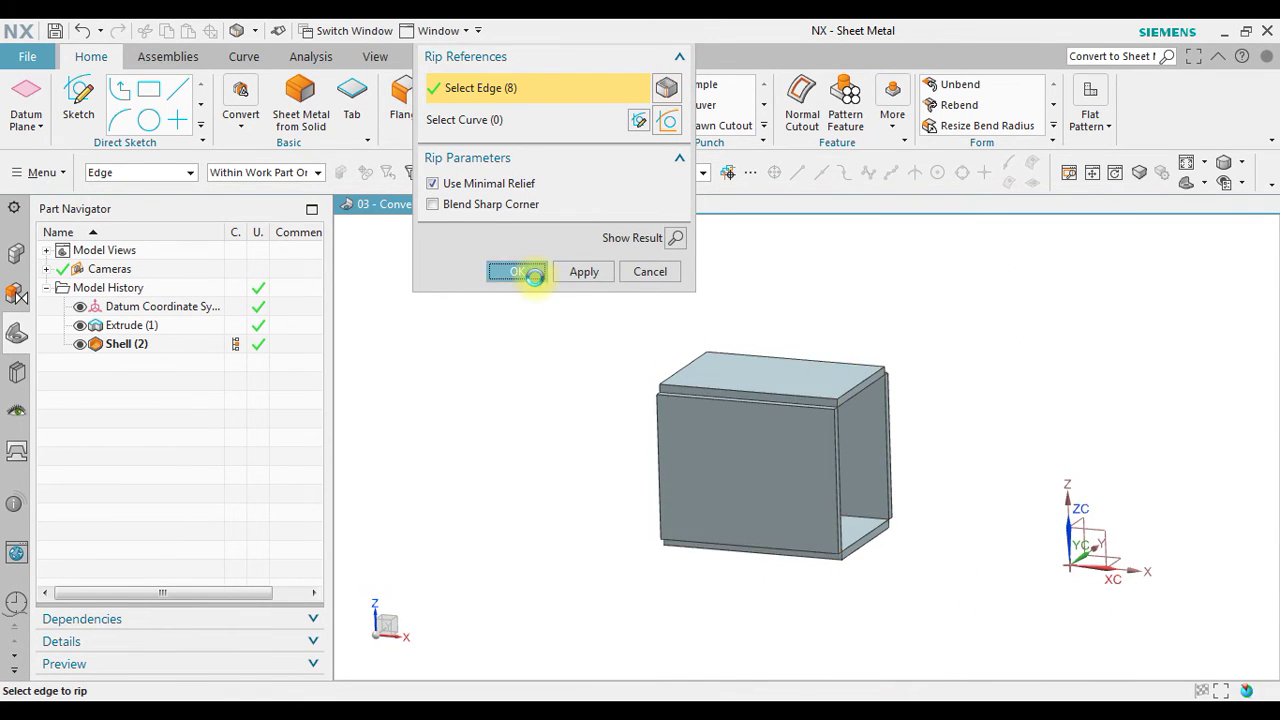
scroll(777, 397, "up", 3)
middle_click_drag(543, 419, 563, 391)
scroll(626, 309, "up", 3)
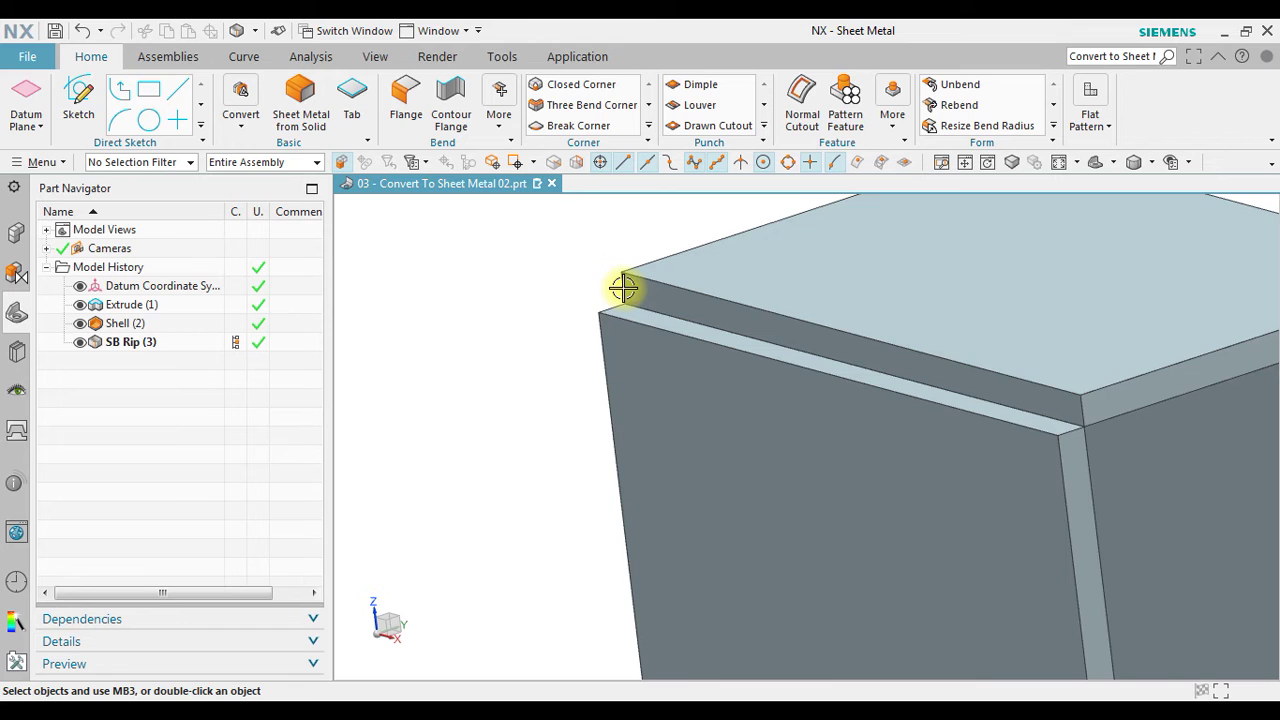
- Convert the ripped box to sheet metal from its large base face with 3 mm Round bend relief
scroll(515, 338, "down", 1)
left_click(238, 130)
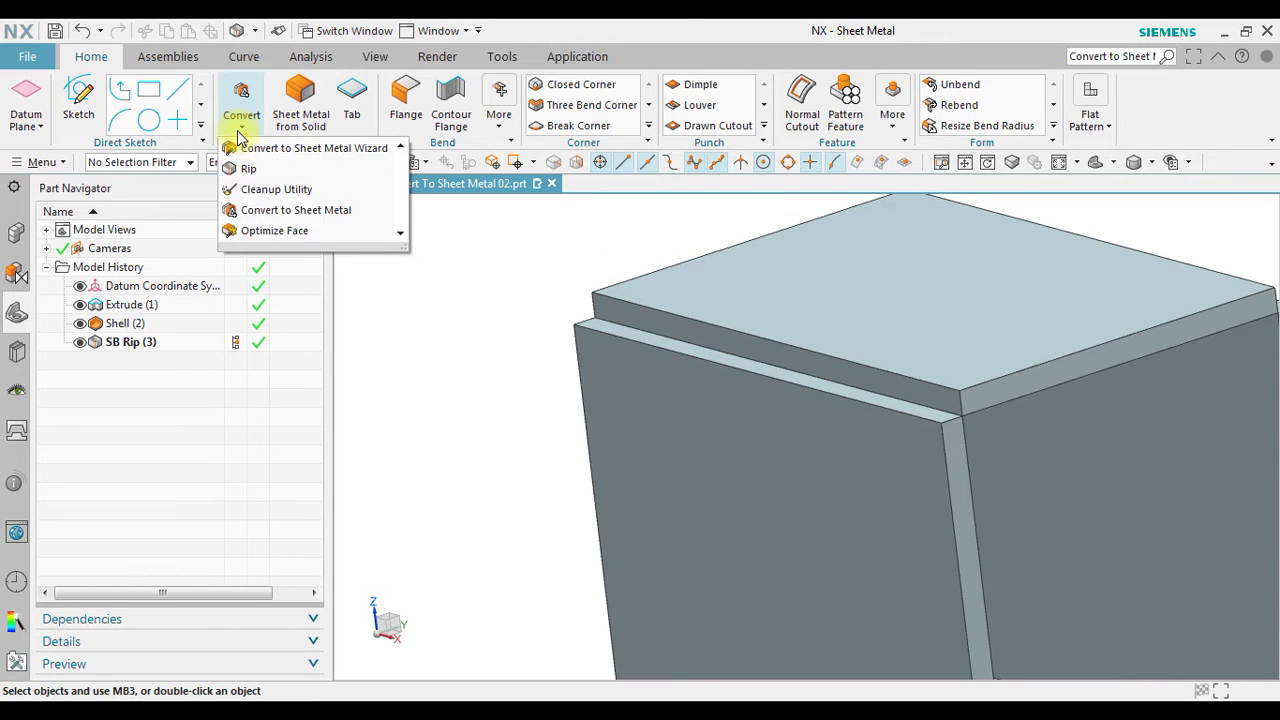
left_click(246, 211)
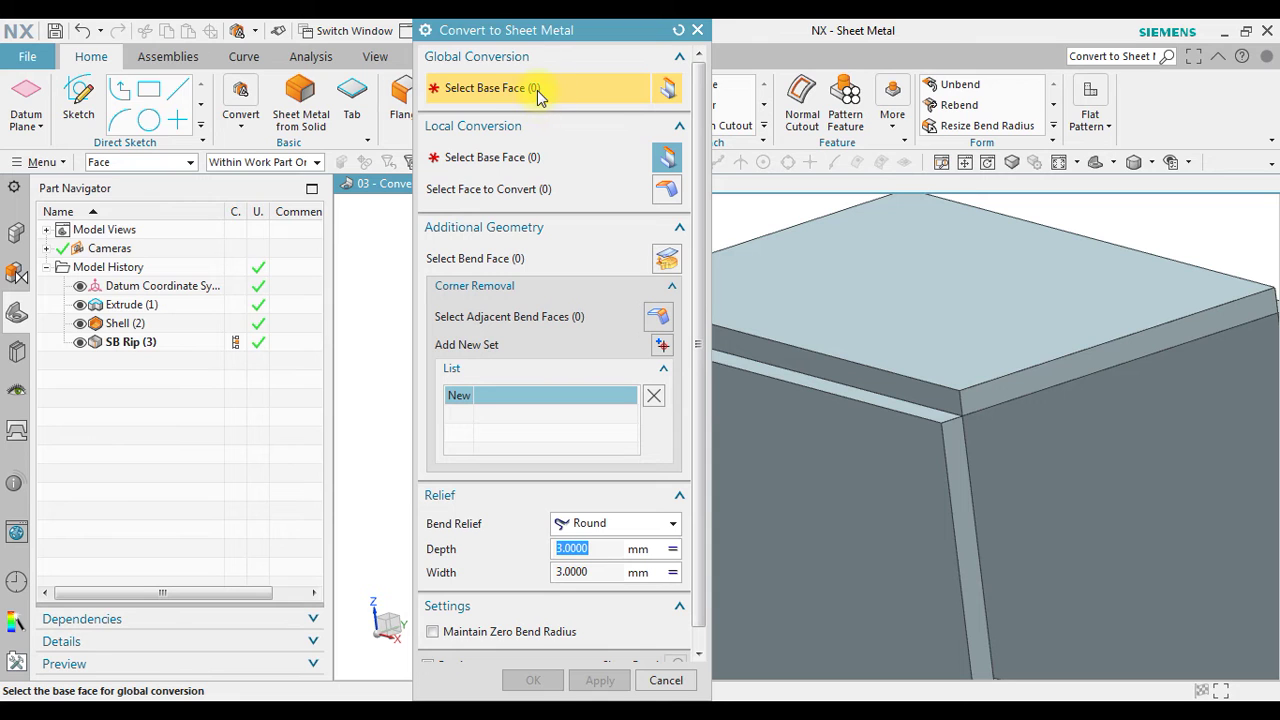
scroll(890, 335, "down", 3)
middle_click_drag(900, 308, 966, 400)
left_click(952, 404)
middle_click_drag(836, 385, 782, 374)
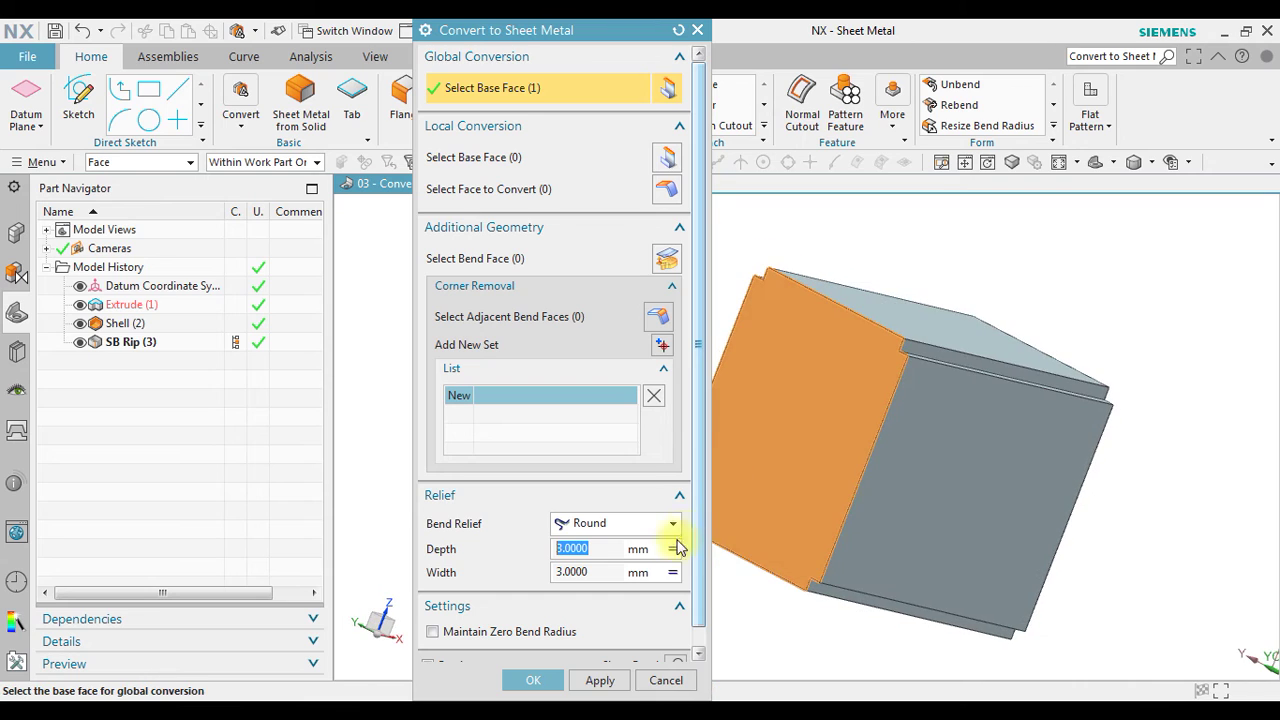
left_click(591, 522)
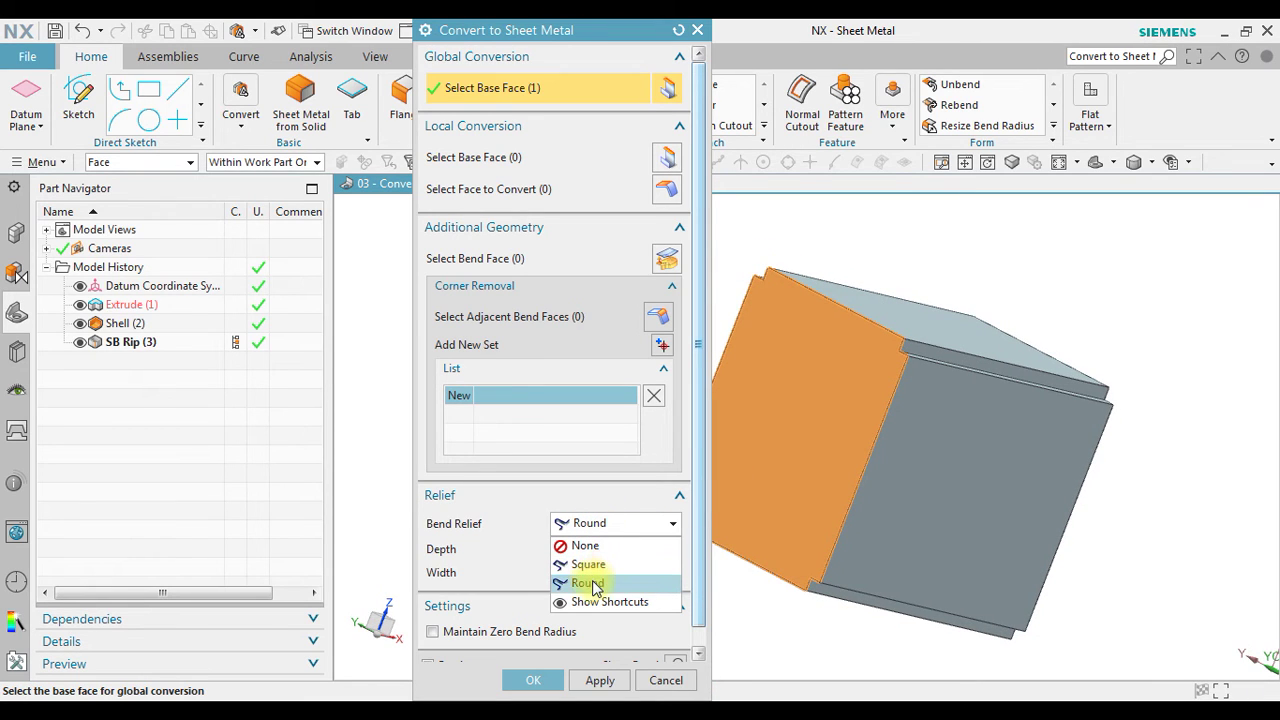
left_click(588, 583)
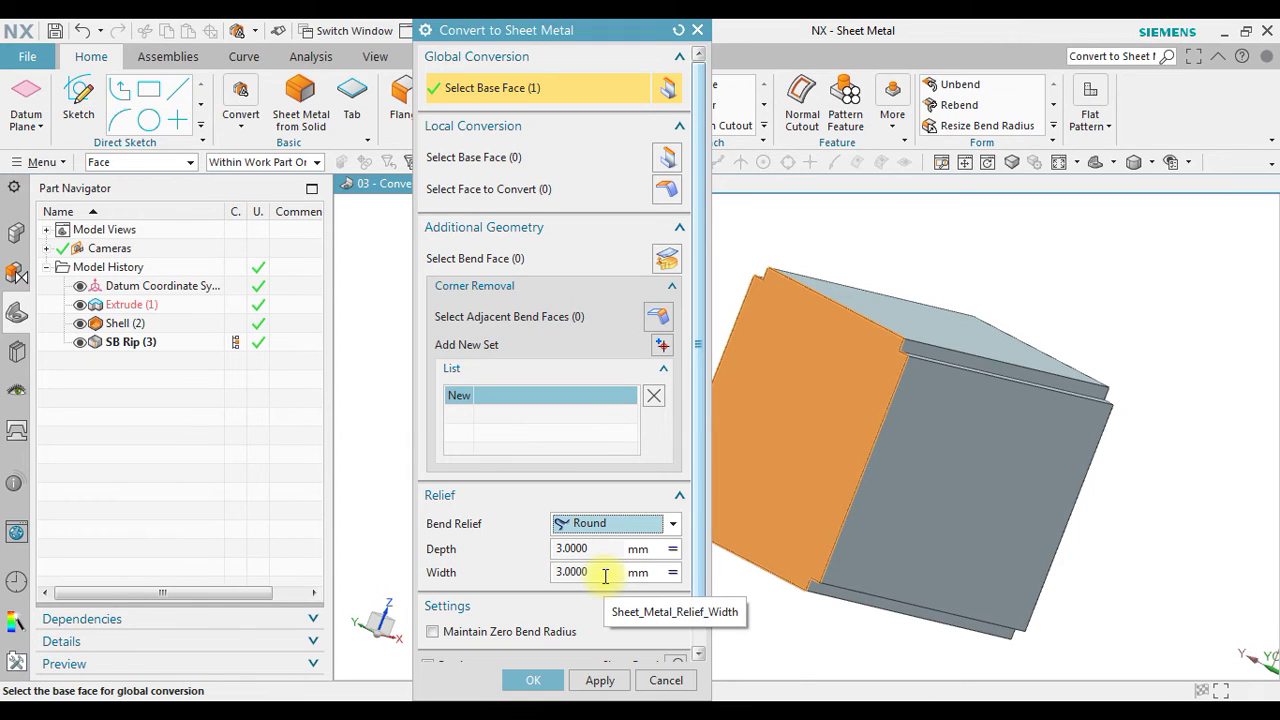
left_click(534, 680)
middle_click_drag(748, 518, 714, 449)
scroll(1012, 365, "up", 2)
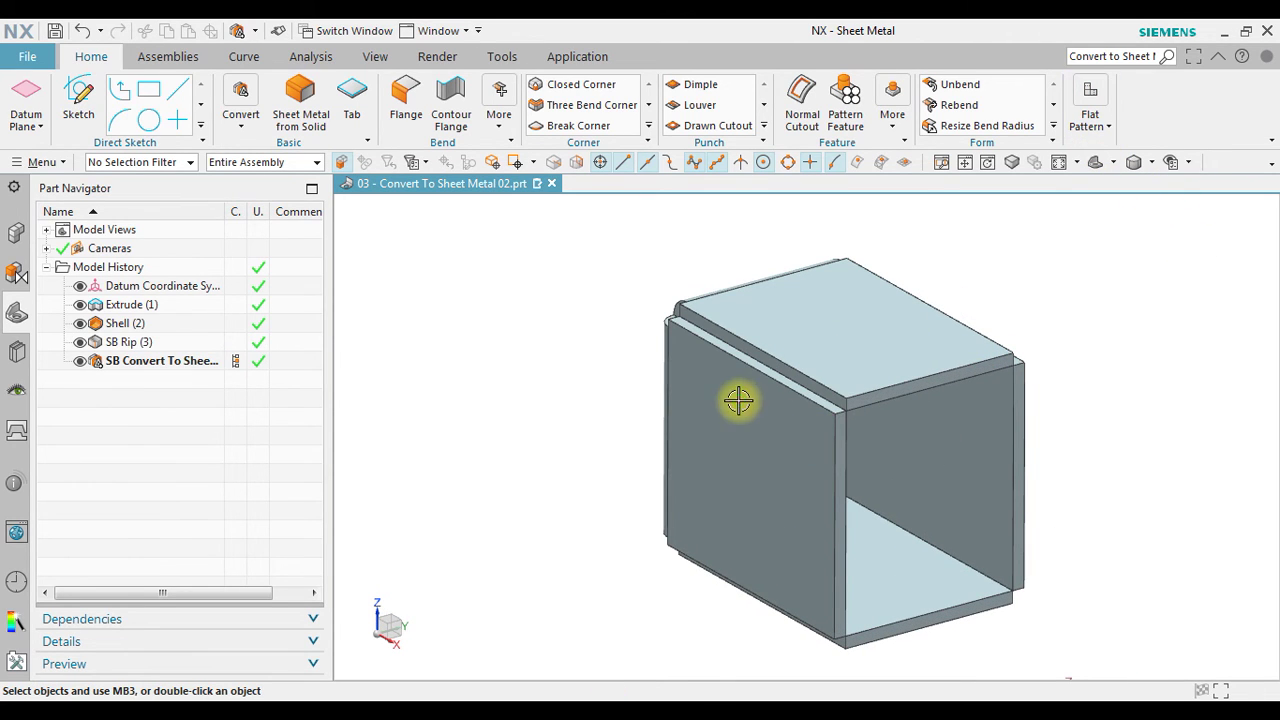
- Unbend the first wall as SB Unbend (5), holding one face fixed and flattening two bends
mouse_move(740, 397)
middle_mouse_down()
mouse_move(823, 423)
mouse_move(745, 404)
middle_mouse_up()
left_click(1088, 130)
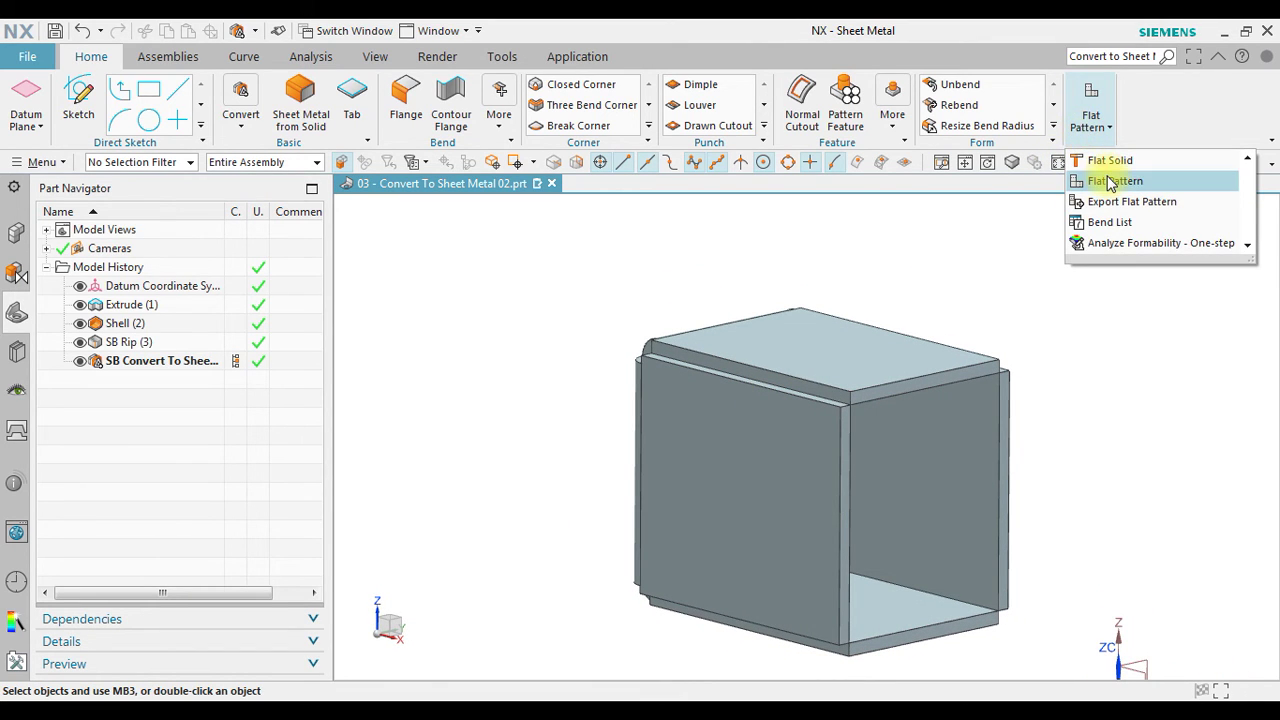
left_click(966, 88)
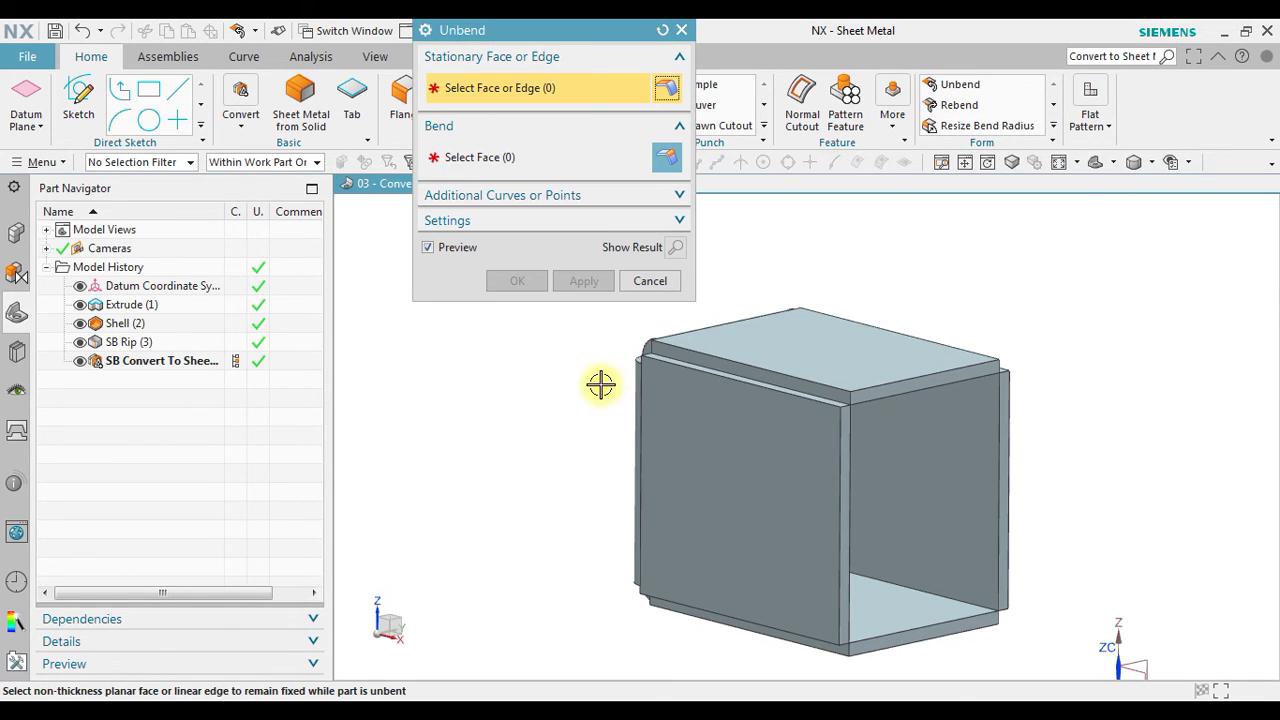
scroll(600, 390, "down", 2)
middle_click_drag(594, 447, 691, 457)
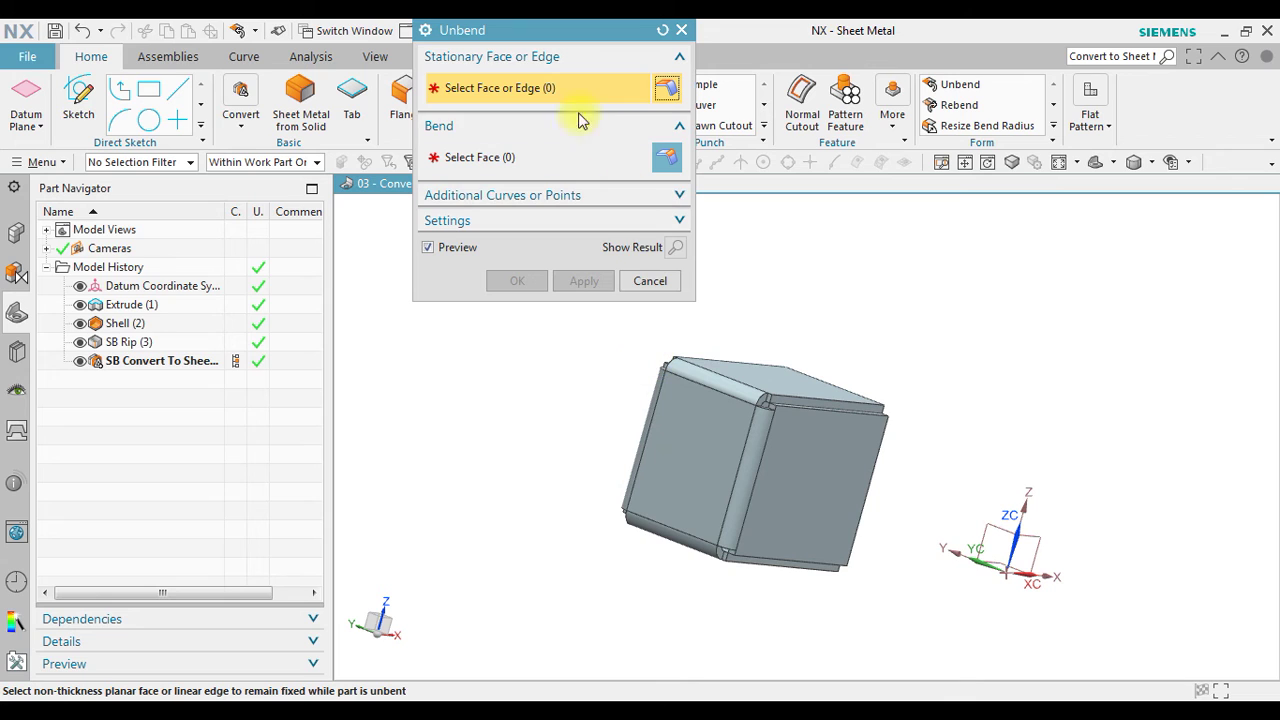
scroll(714, 429, "up", 2)
left_click(688, 402)
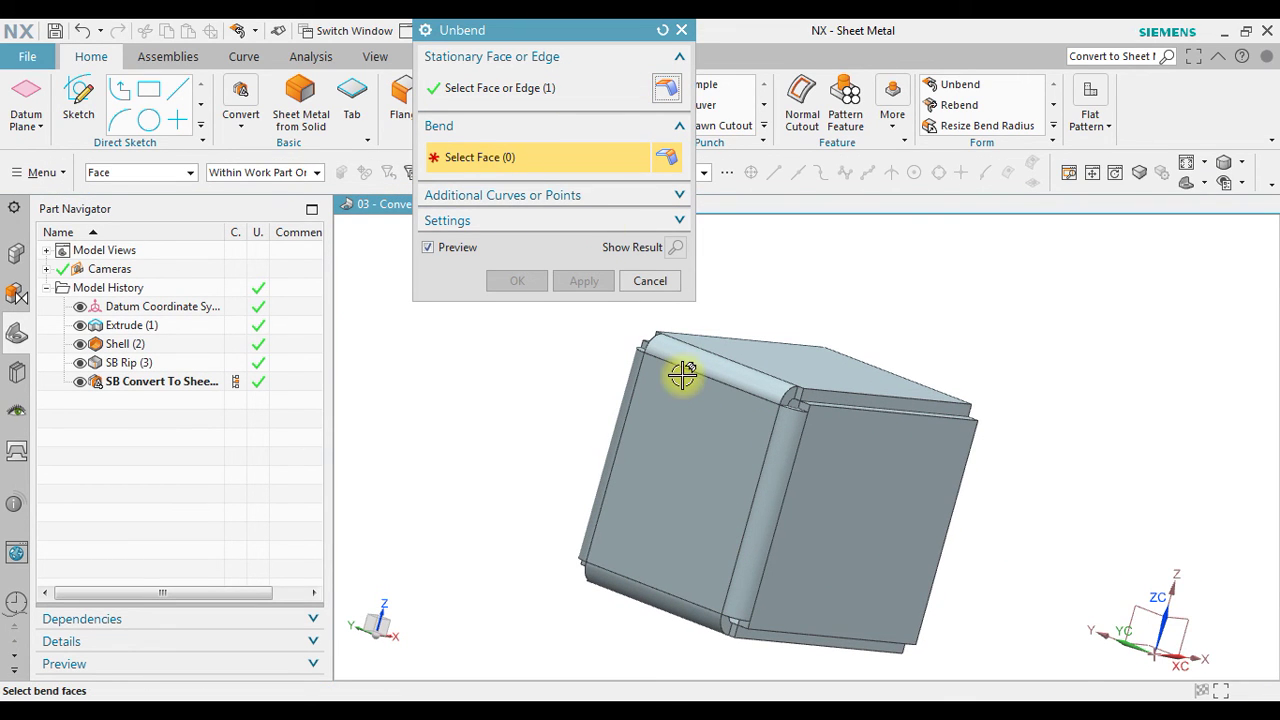
scroll(680, 374, "up", 2)
left_click(664, 334)
left_click(812, 462)
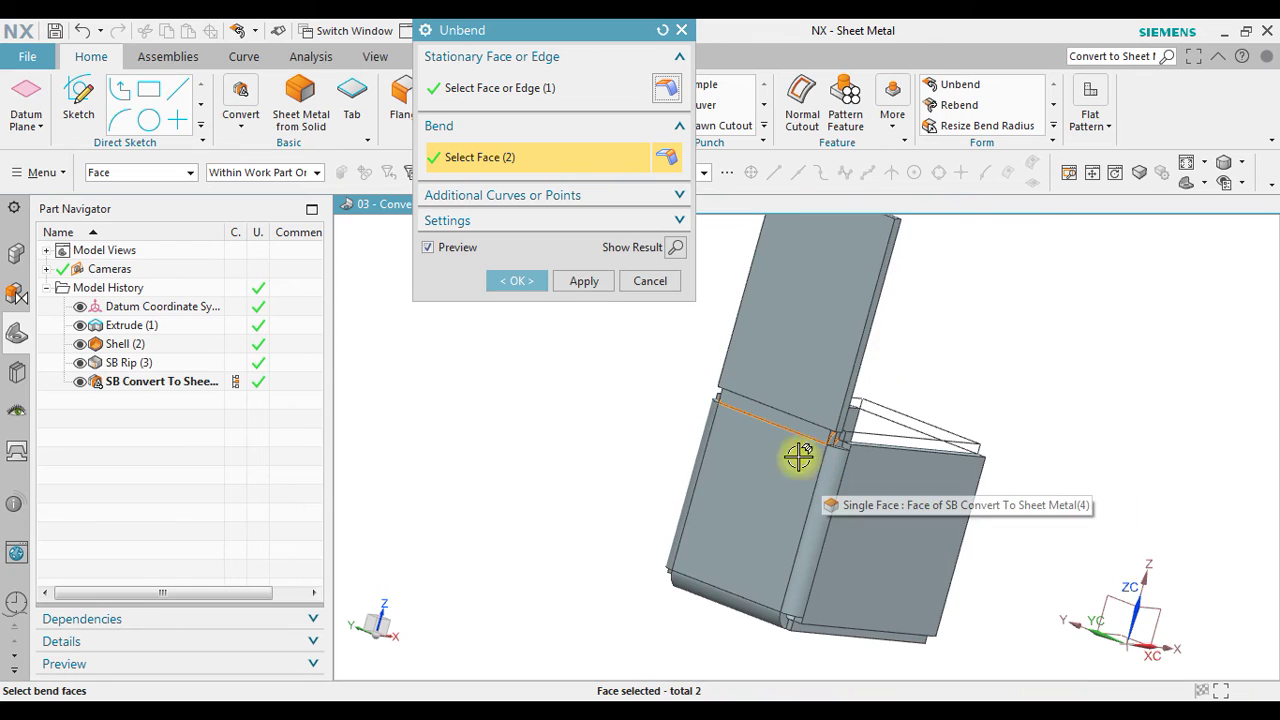
left_click(585, 284)
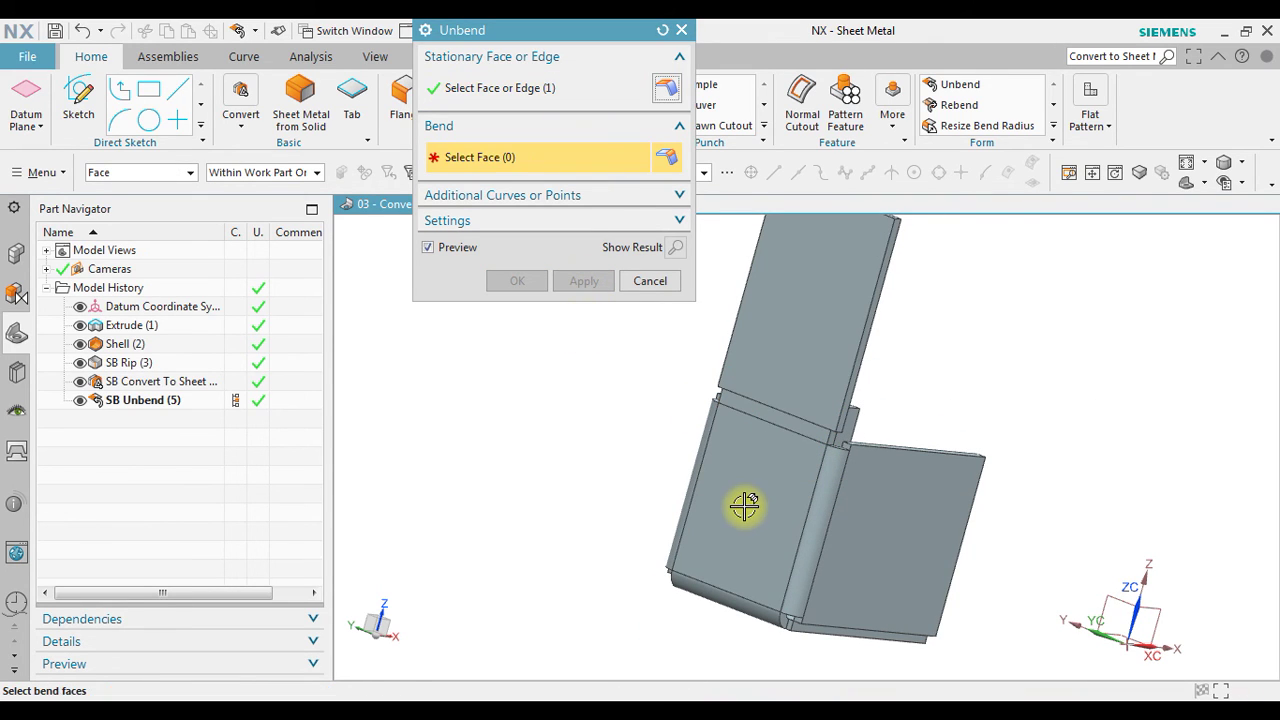
- Flatten the next bend as a second unbend, SB Unbend (6)
scroll(808, 480, "up", 3)
left_click(798, 437)
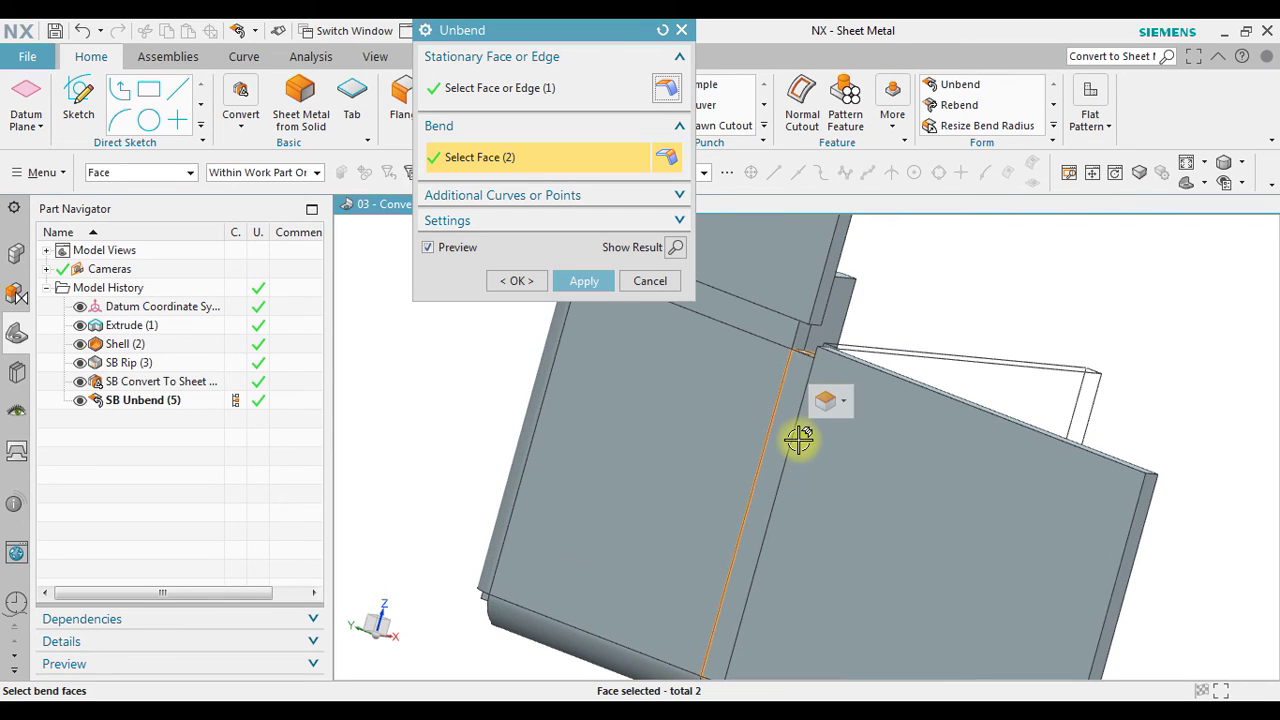
mouse_move(800, 434)
middle_mouse_down()
mouse_move(914, 434)
mouse_move(851, 491)
mouse_move(810, 438)
middle_mouse_up()
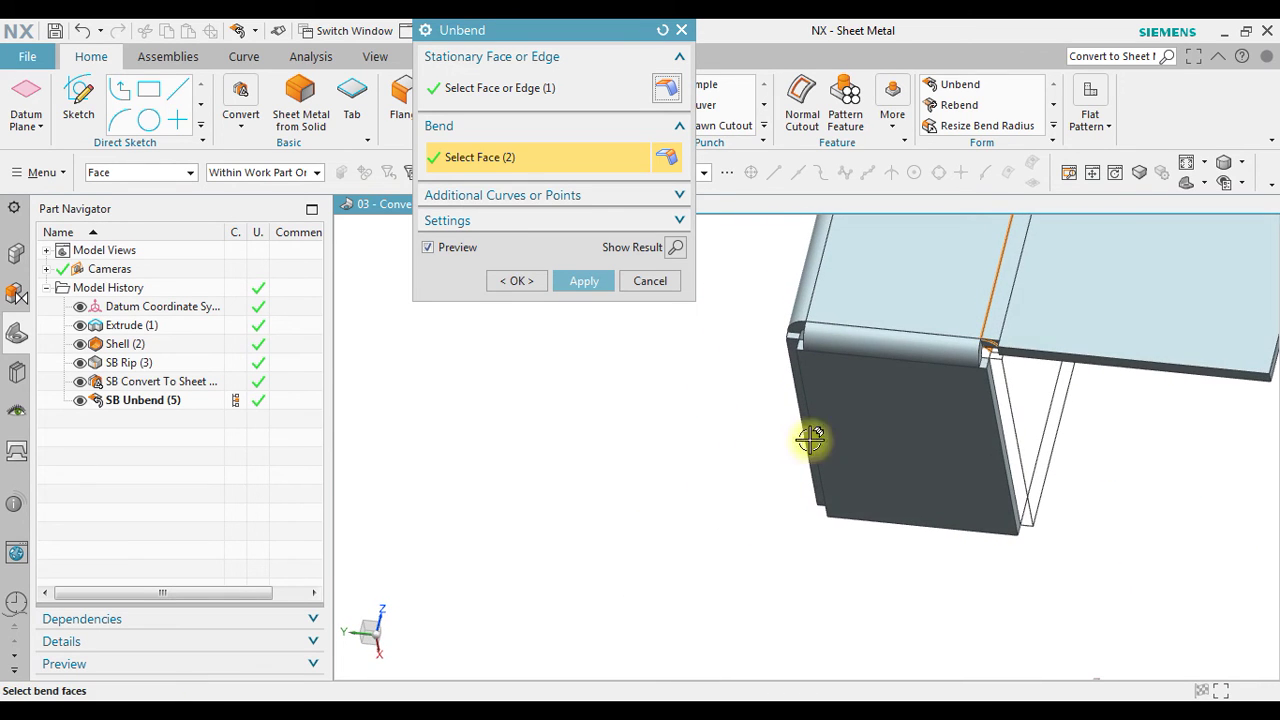
left_click(584, 281)
middle_click_drag(594, 474, 646, 474)
- Hold the top face fixed and flatten the remaining bends as SB Unbend (7), giving a cross-shaped sheet
scroll(727, 414, "up", 2)
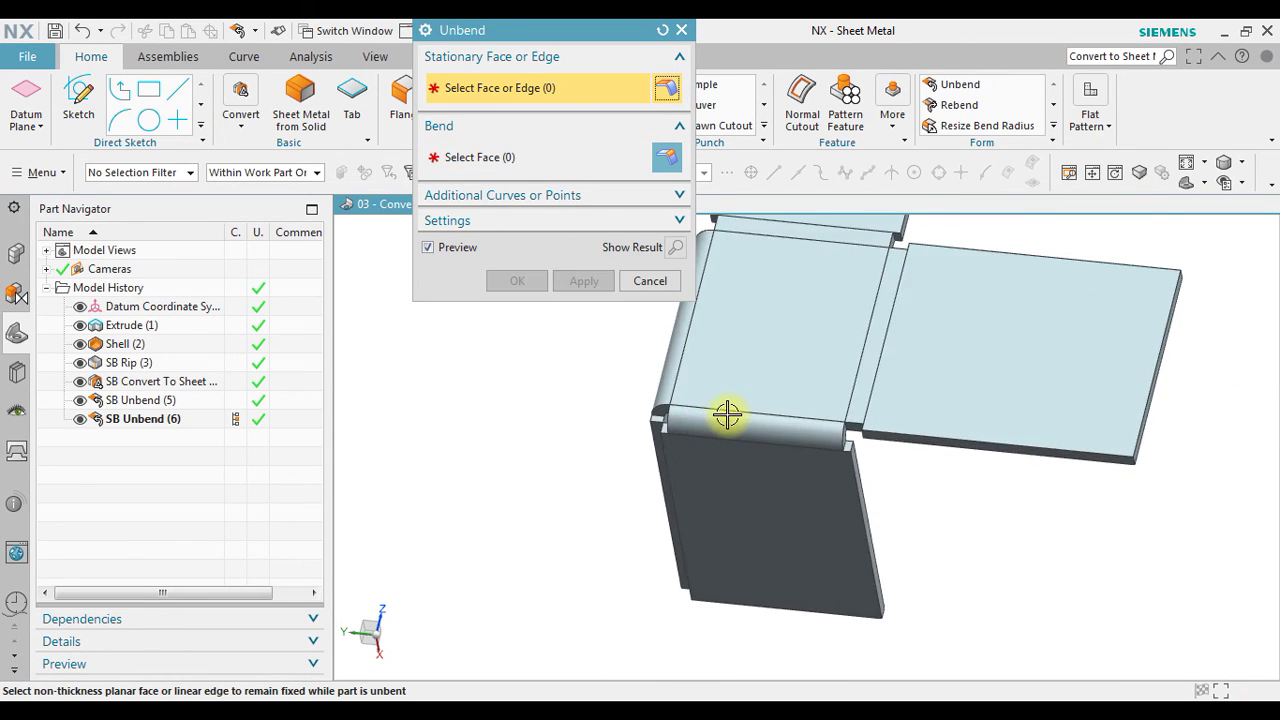
left_click(780, 316)
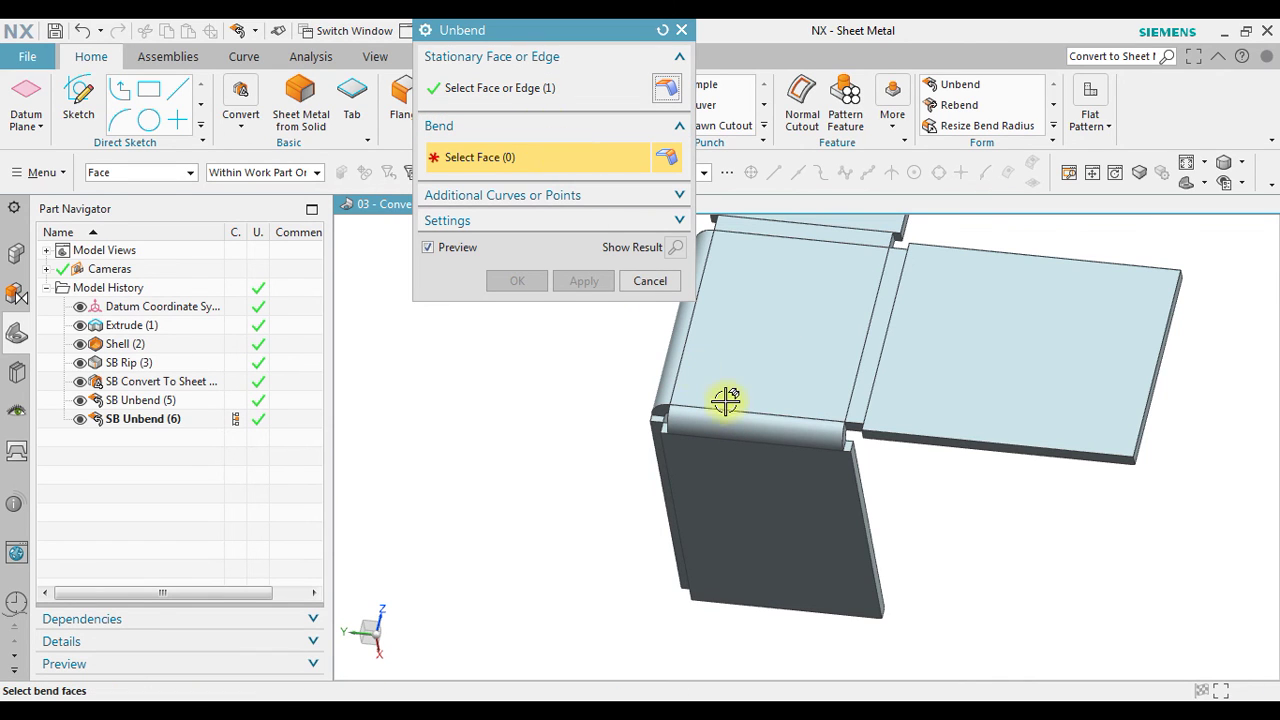
scroll(726, 400, "up", 2)
left_click(694, 410)
scroll(700, 412, "down", 2)
scroll(808, 486, "up", 3)
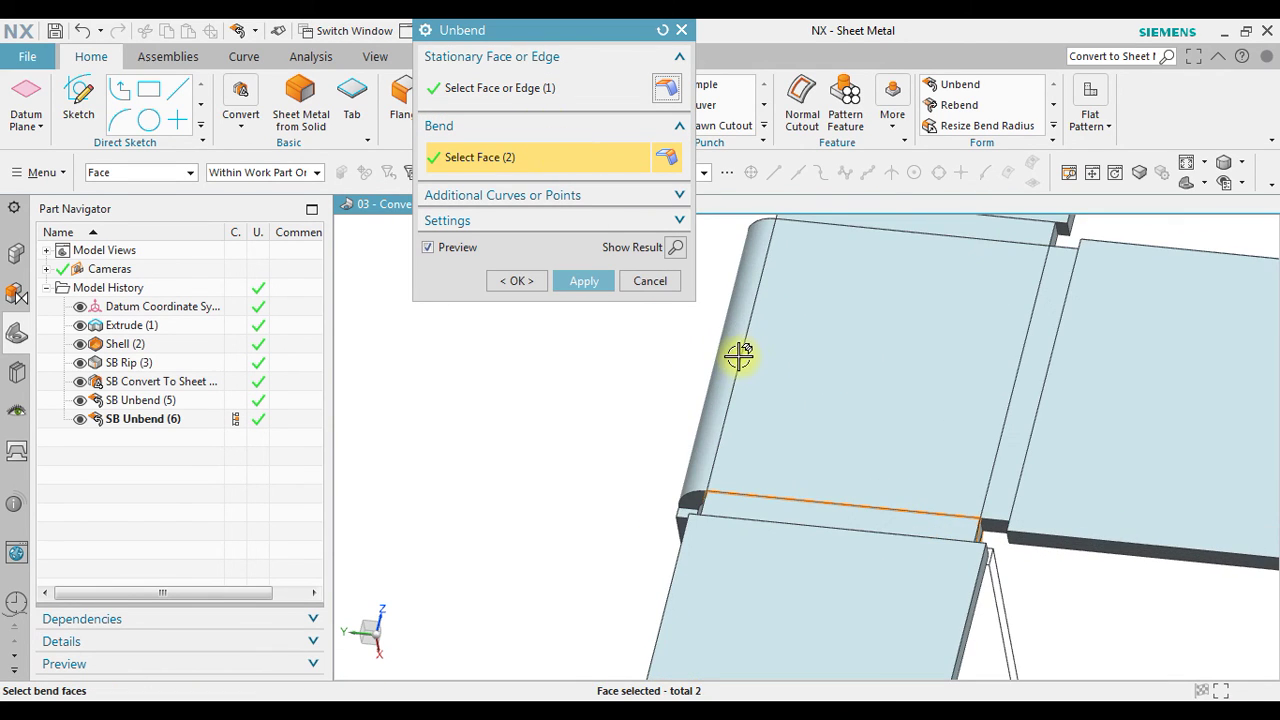
left_click(739, 338)
scroll(688, 438, "down", 3)
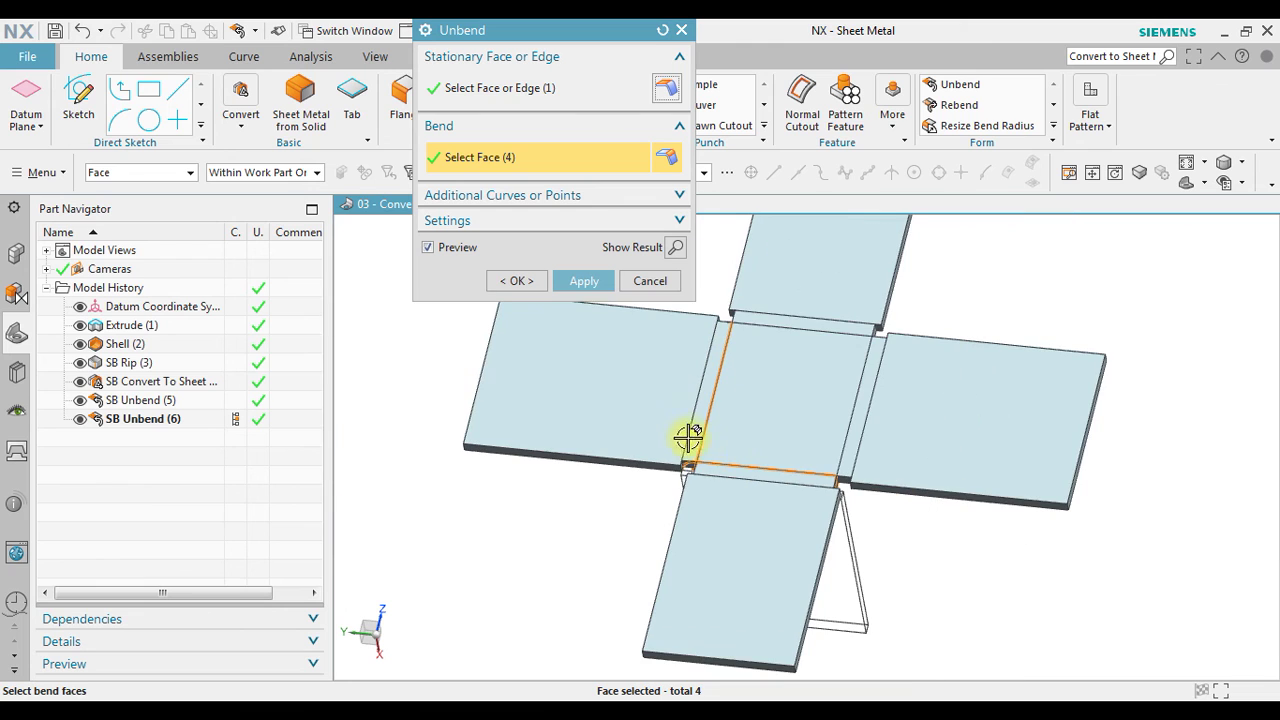
middle_click_drag(795, 396, 828, 537)
scroll(828, 537, "up", 5)
scroll(766, 583, "down", 3)
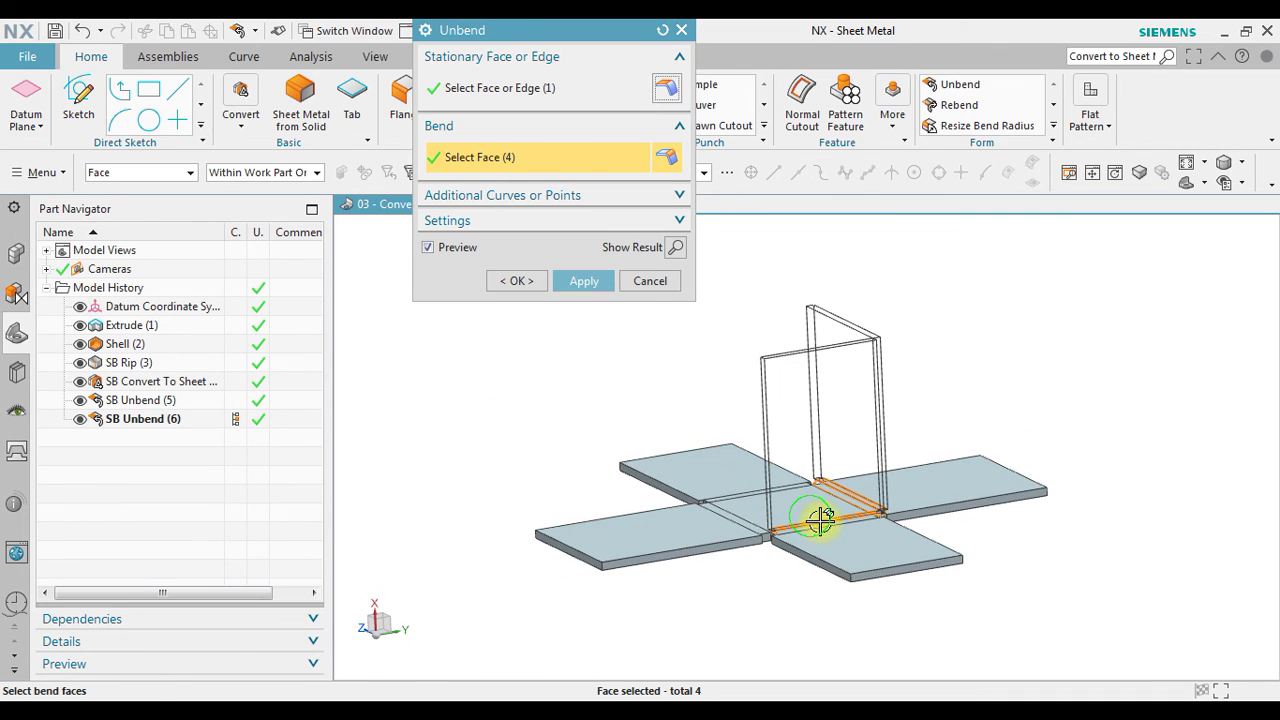
left_click(517, 281)
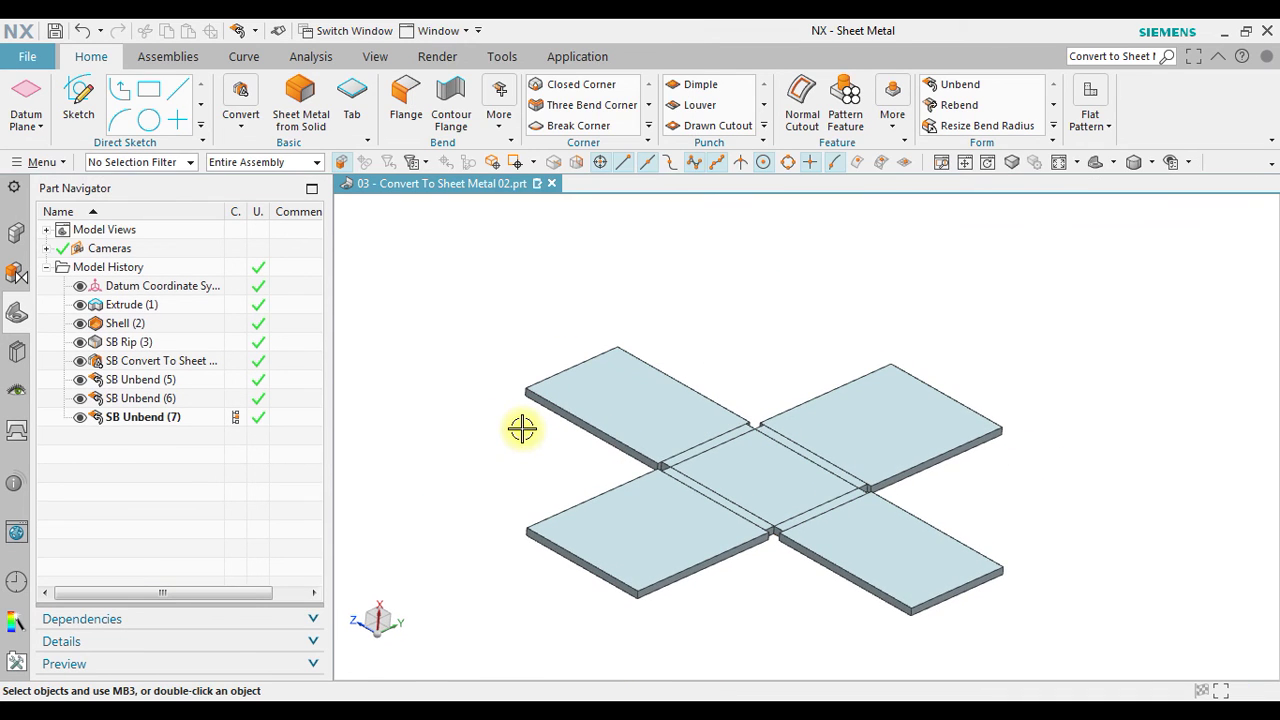
mouse_move(1135, 416)
middle_mouse_down()
mouse_move(1109, 437)
mouse_move(1111, 415)
middle_mouse_up()
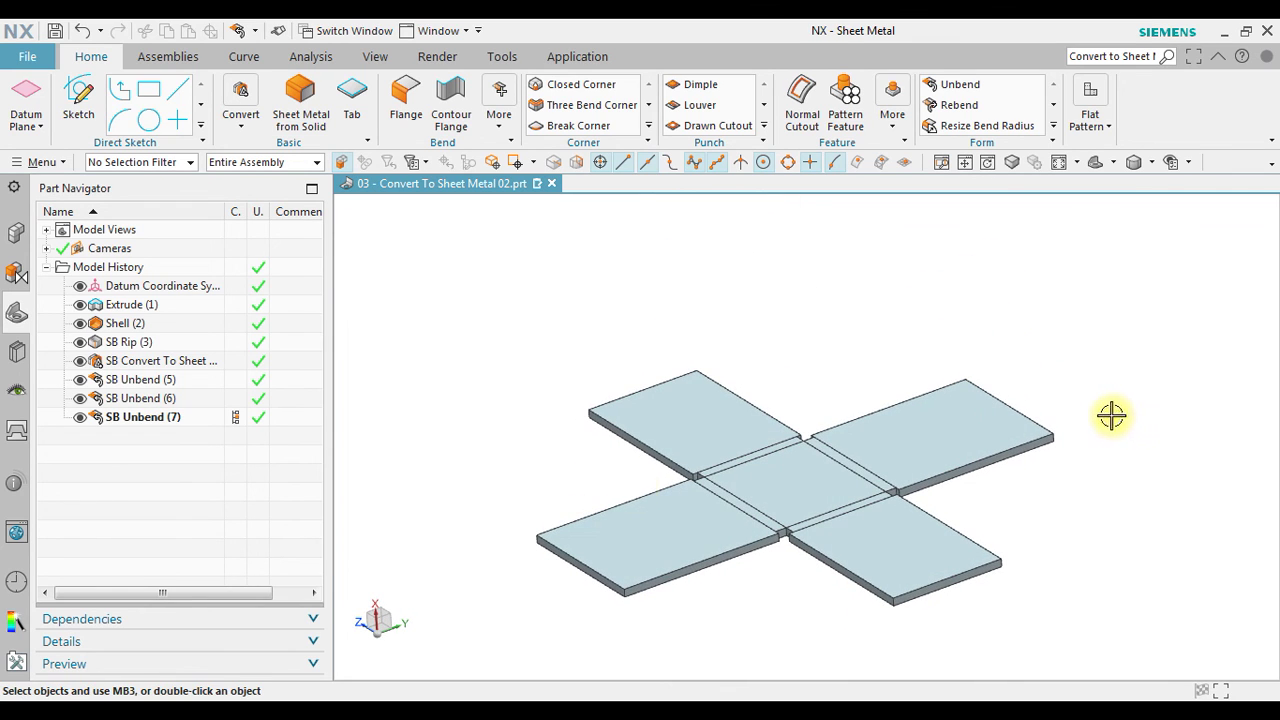